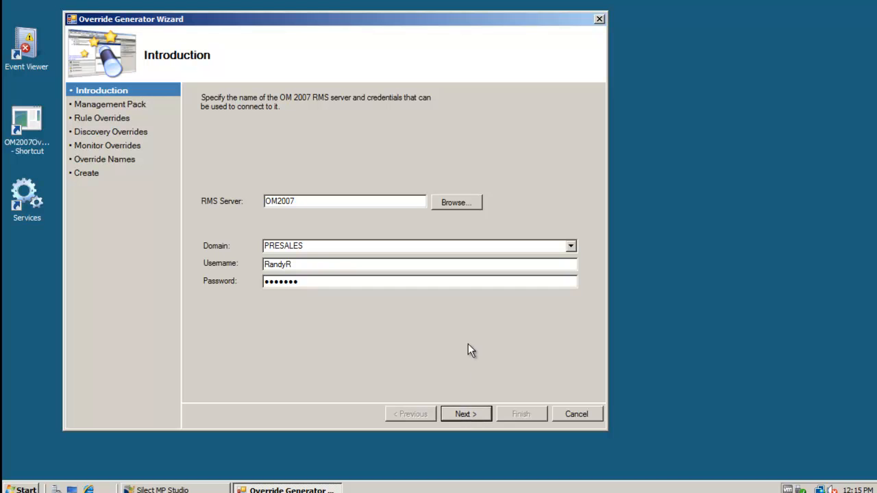
Connect to the RMS server with the filled-in credentials, choose the Microsoft.Windows.Server.2008.Monitoring management pack and continue to the rule overrides
{"action": "key", "text": "Return"}
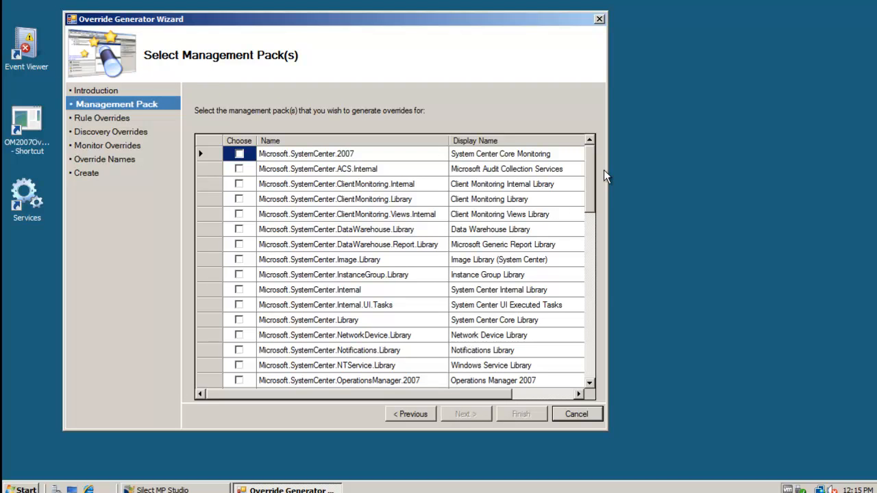
{"action": "left_click_drag", "start_coordinate": [589, 174], "coordinate": [583, 291]}
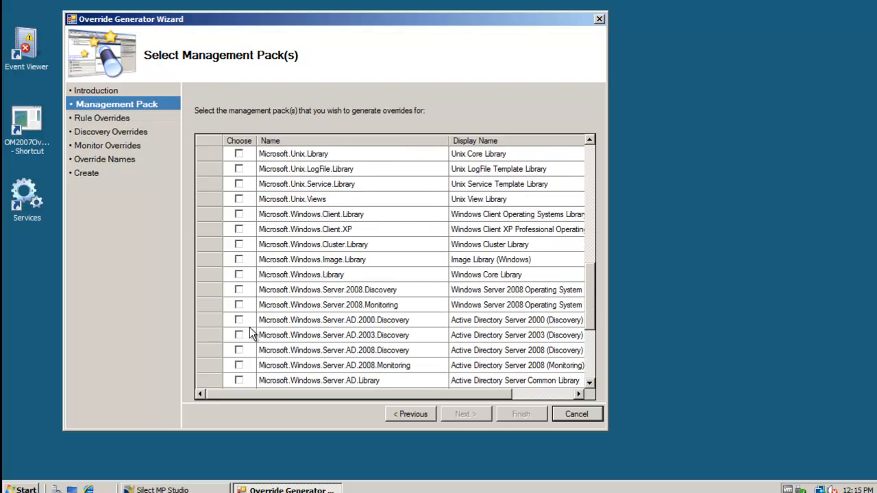
{"action": "left_click", "coordinate": [238, 305]}
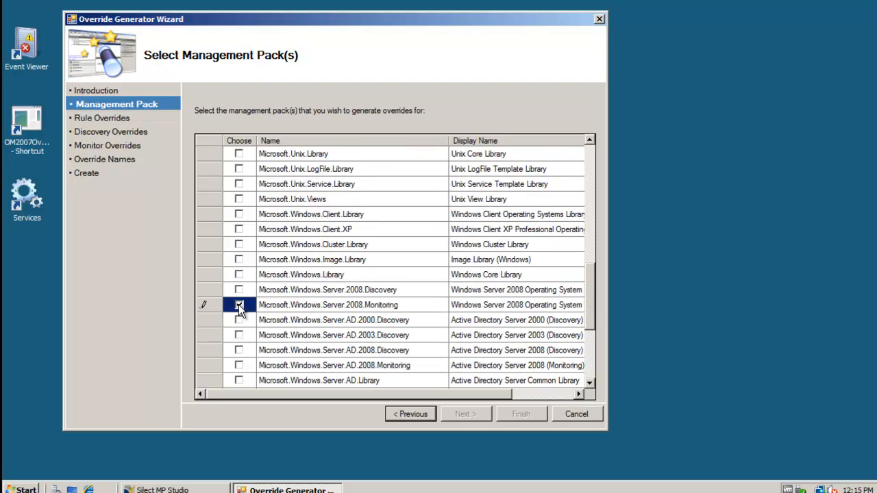
{"action": "left_click", "coordinate": [310, 309]}
{"action": "left_click", "coordinate": [464, 415]}
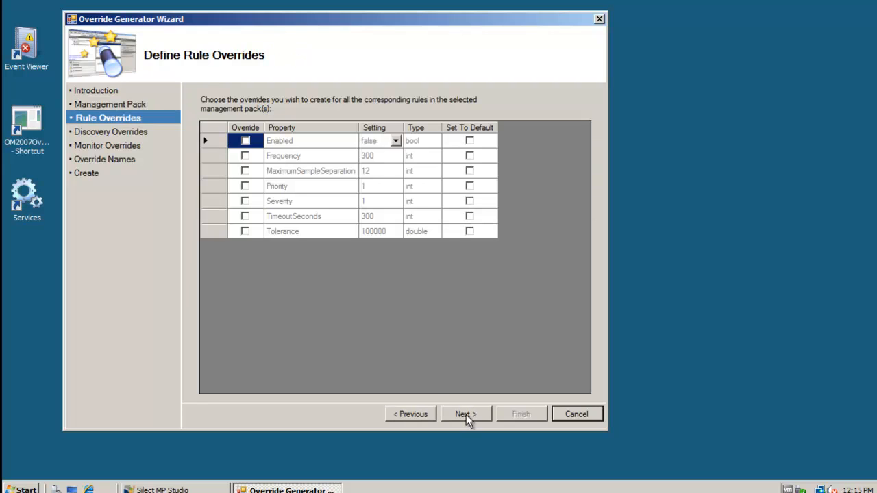
Include all seven rule properties as overrides: Enabled, Frequency, MaximumSampleSeparation, Priority, Severity, TimeoutSeconds and Tolerance
{"action": "left_click", "coordinate": [246, 140]}
{"action": "left_click", "coordinate": [245, 154]}
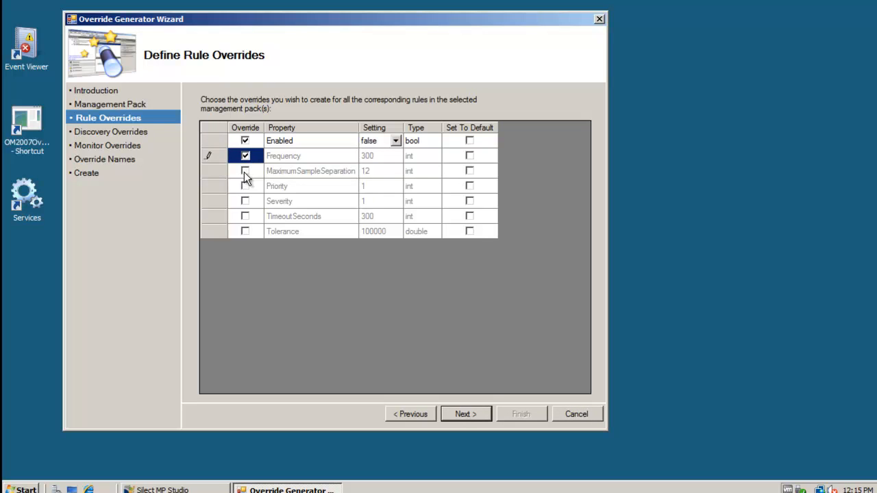
{"action": "left_click", "coordinate": [245, 171]}
{"action": "left_click", "coordinate": [245, 186]}
{"action": "left_click", "coordinate": [245, 202]}
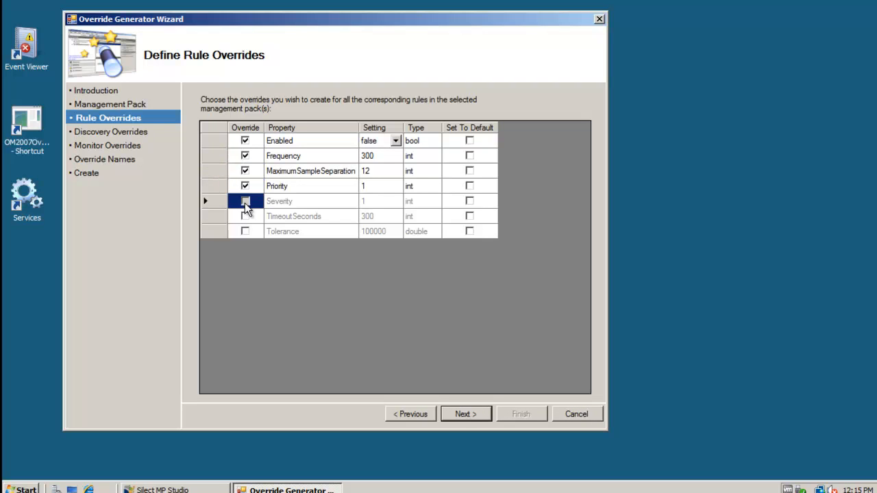
{"action": "left_click", "coordinate": [247, 217]}
{"action": "left_click", "coordinate": [246, 230]}
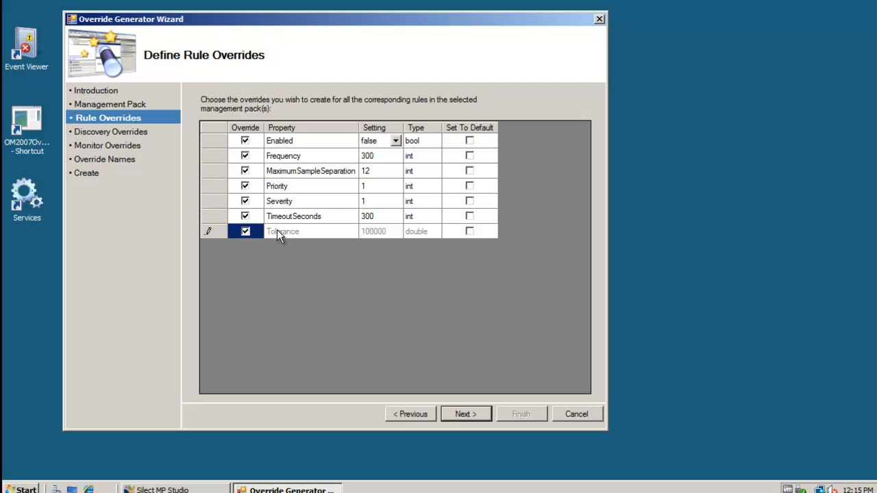
{"action": "left_click", "coordinate": [277, 233]}
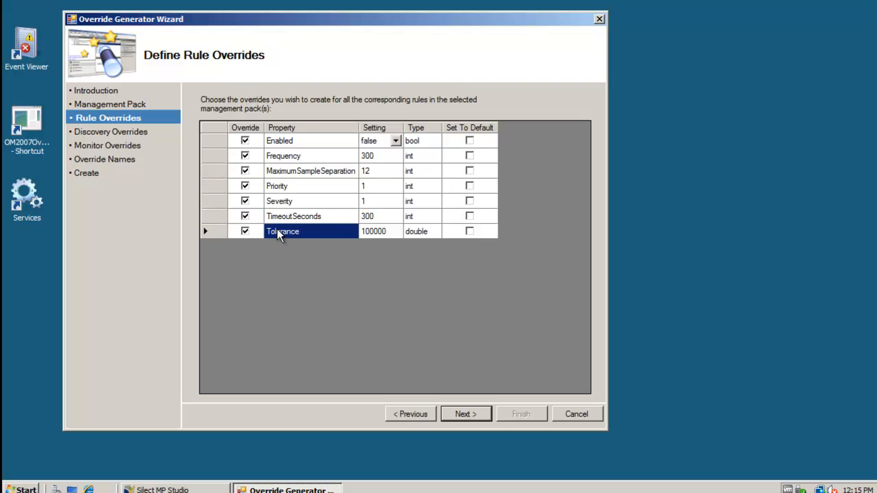
Set the Enabled rule override to true and continue to the discovery overrides
{"action": "left_click", "coordinate": [396, 142]}
{"action": "left_click", "coordinate": [395, 141]}
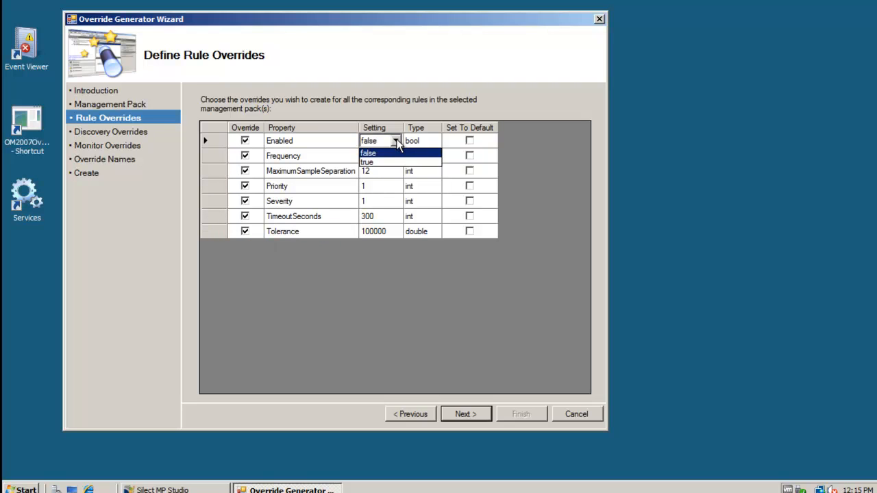
{"action": "left_click", "coordinate": [381, 163]}
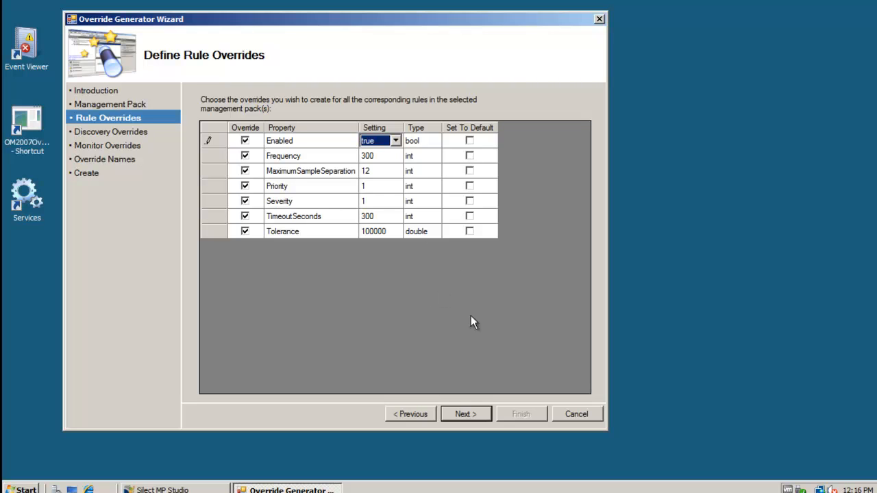
{"action": "left_click", "coordinate": [474, 413]}
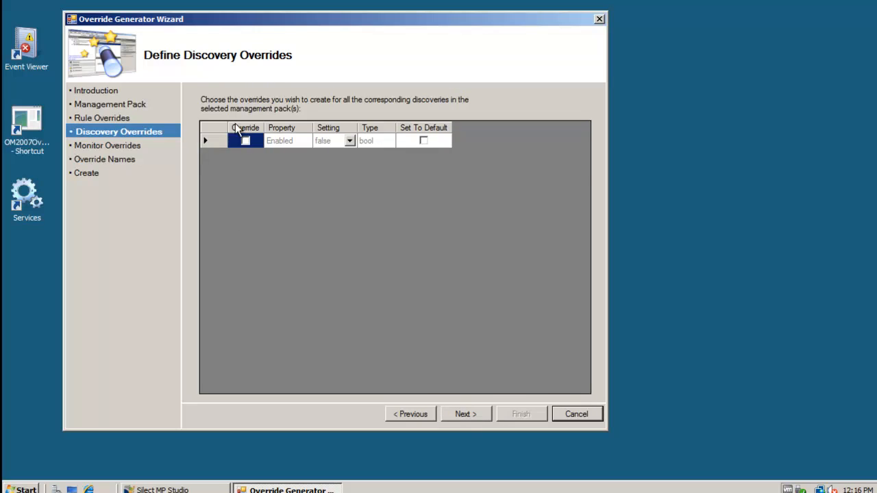
Include the Enabled discovery override with its setting at true and continue to the monitor overrides
{"action": "left_click", "coordinate": [248, 142]}
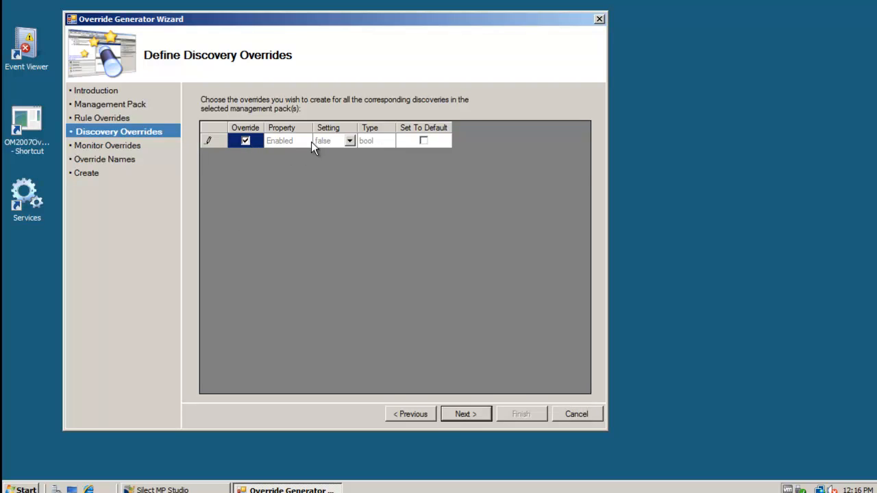
{"action": "left_click", "coordinate": [335, 141]}
{"action": "left_click", "coordinate": [349, 141]}
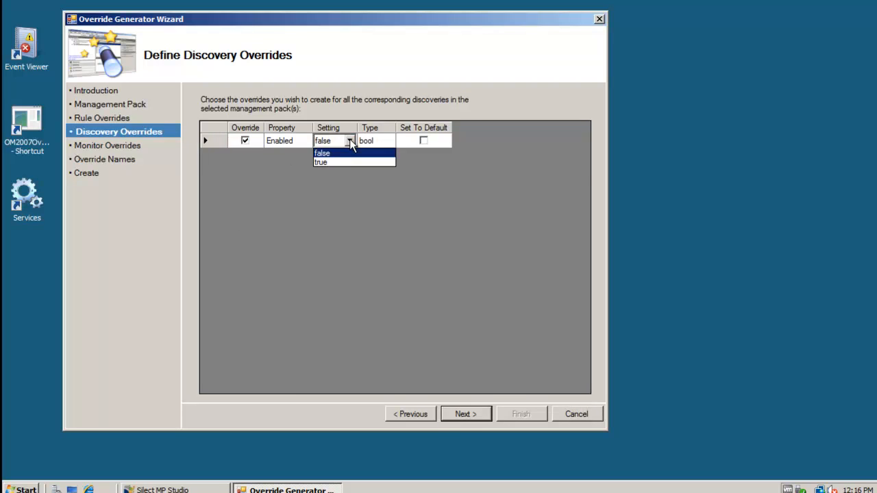
{"action": "left_click", "coordinate": [343, 162]}
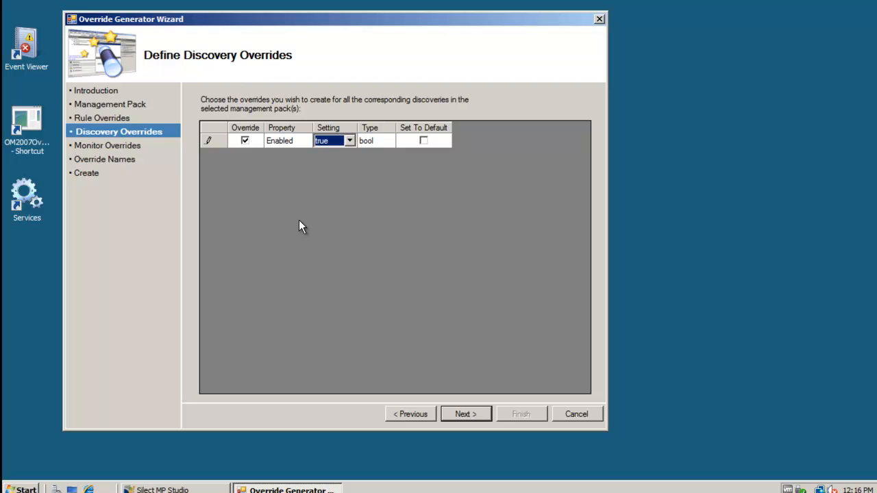
{"action": "left_click", "coordinate": [473, 414]}
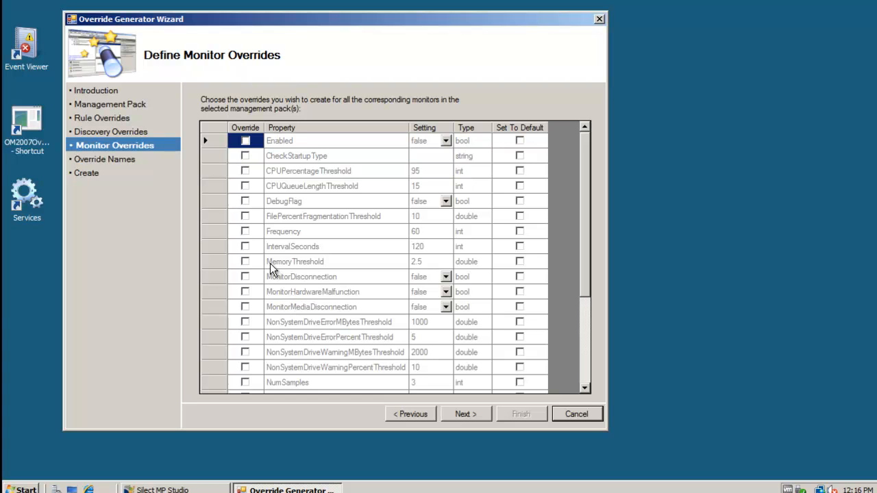
Include monitor overrides for Enabled, CPUPercentageThreshold, CPUQueueLengthThreshold, Frequency, IntervalSeconds and MemoryThreshold
{"action": "left_click", "coordinate": [246, 140]}
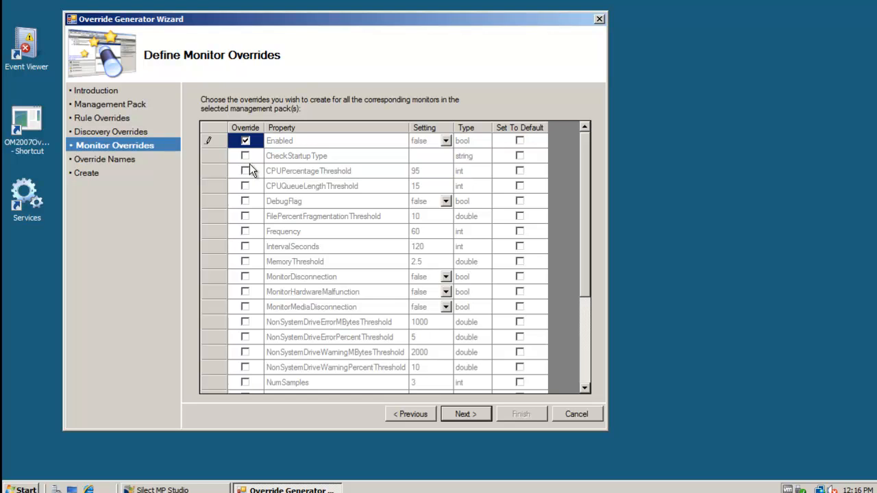
{"action": "left_click", "coordinate": [245, 172]}
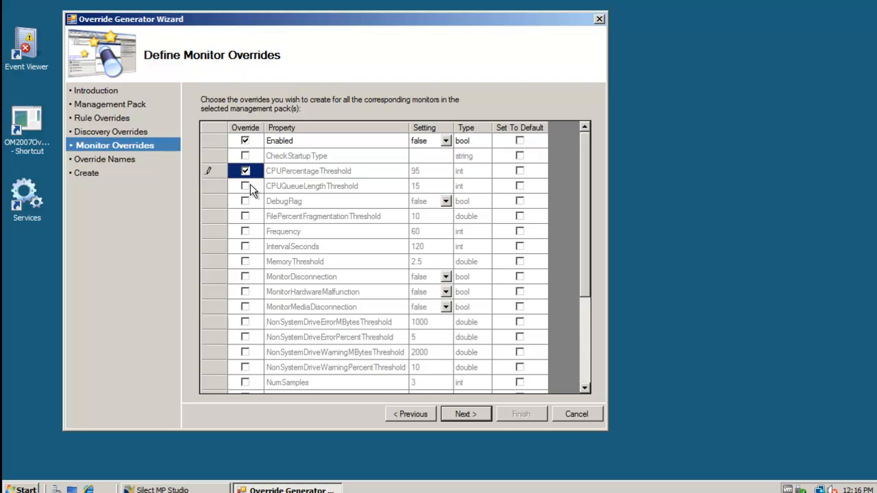
{"action": "left_click", "coordinate": [249, 184]}
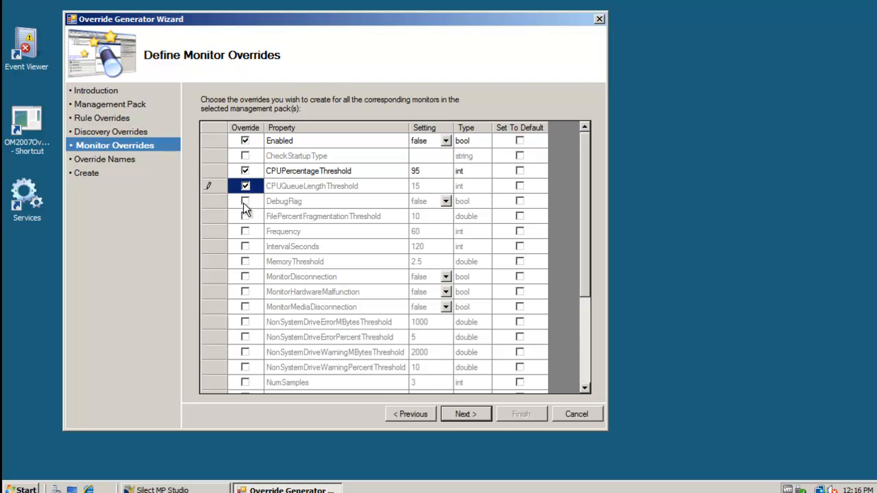
{"action": "left_click", "coordinate": [245, 231]}
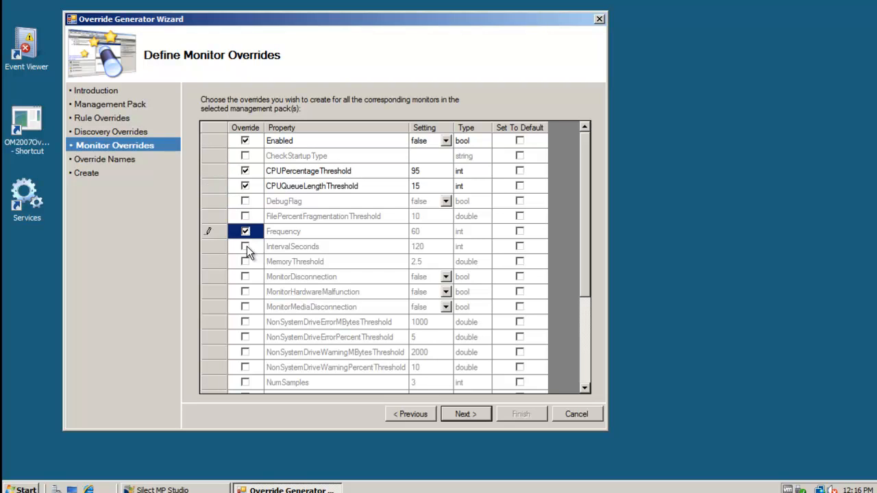
{"action": "left_click", "coordinate": [245, 246]}
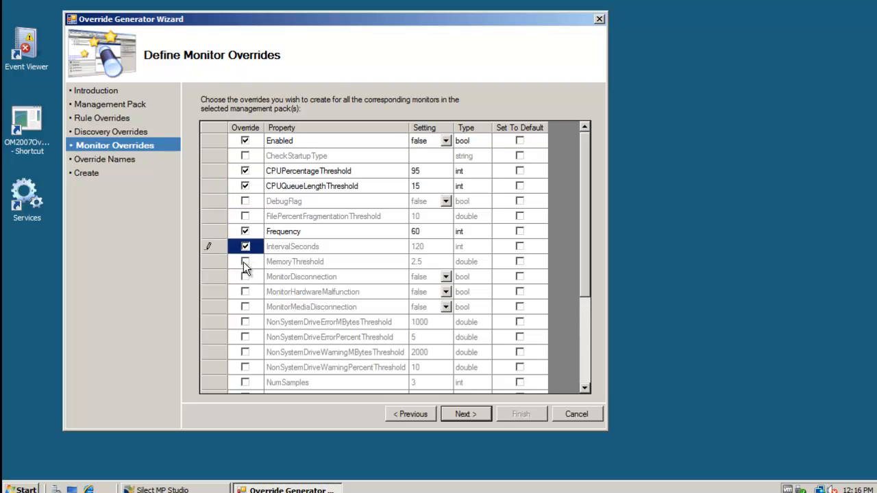
{"action": "left_click", "coordinate": [244, 261]}
Include monitor overrides for MonitorDisconnection, MonitorHardwareMalfunction, MonitorMediaDisconnection and the four NonSystemDrive error and warning thresholds
{"action": "left_click", "coordinate": [246, 276]}
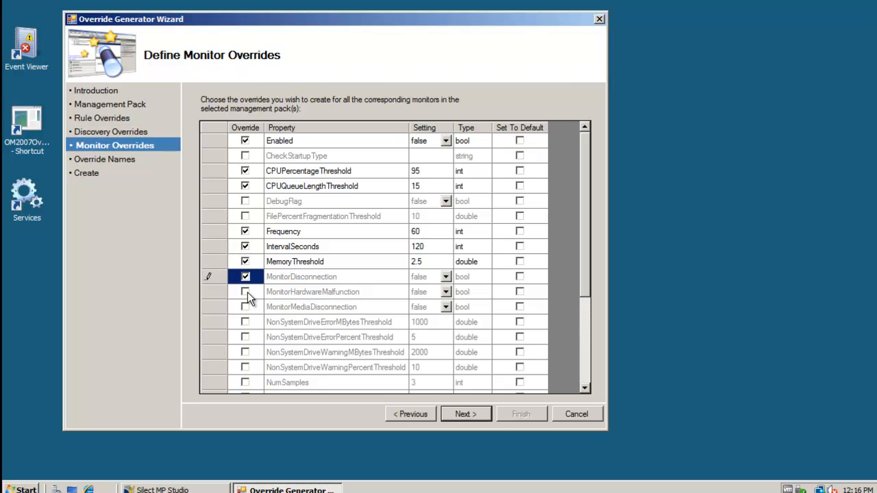
{"action": "left_click", "coordinate": [245, 292]}
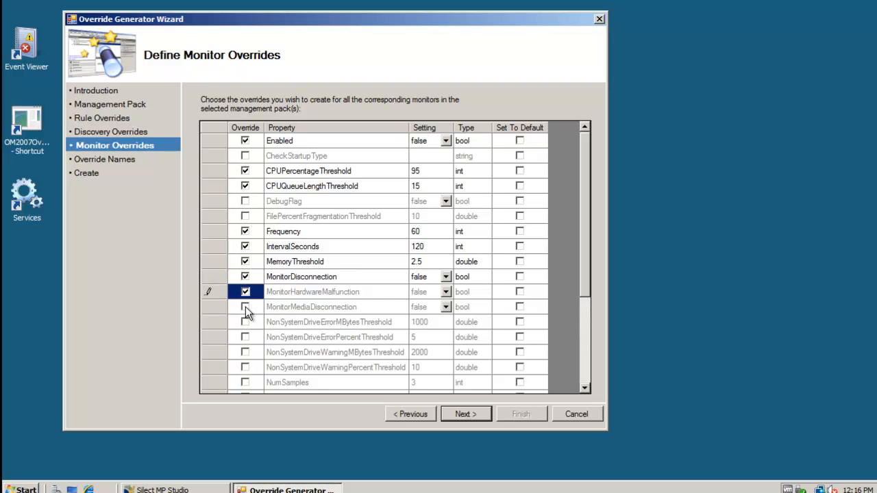
{"action": "left_click", "coordinate": [245, 307]}
{"action": "left_click", "coordinate": [245, 321]}
{"action": "left_click", "coordinate": [246, 337]}
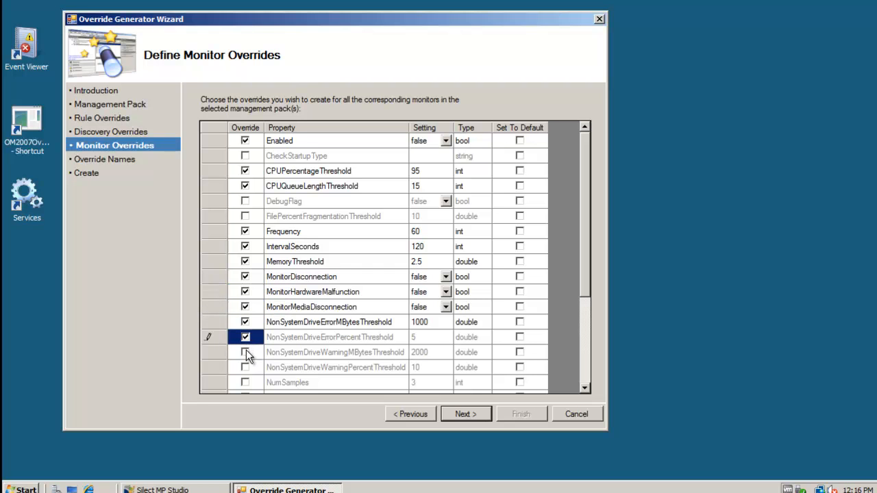
{"action": "left_click", "coordinate": [246, 352]}
{"action": "left_click", "coordinate": [245, 367]}
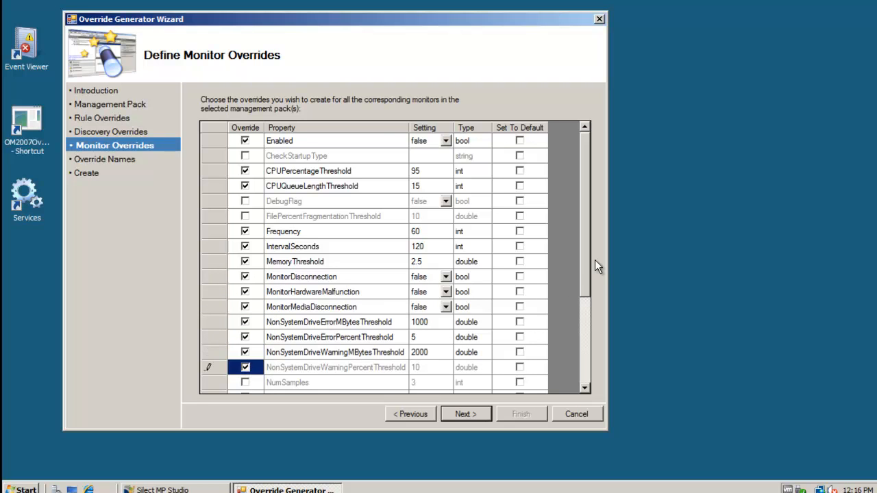
Include monitor overrides for NumSamples, SchedulerDaysOfWeekMask, SchedulerStart, SystemDriveErrorMBytesThreshold and SystemDriveErrorPercentThreshold
{"action": "left_click_drag", "start_coordinate": [586, 268], "coordinate": [375, 337]}
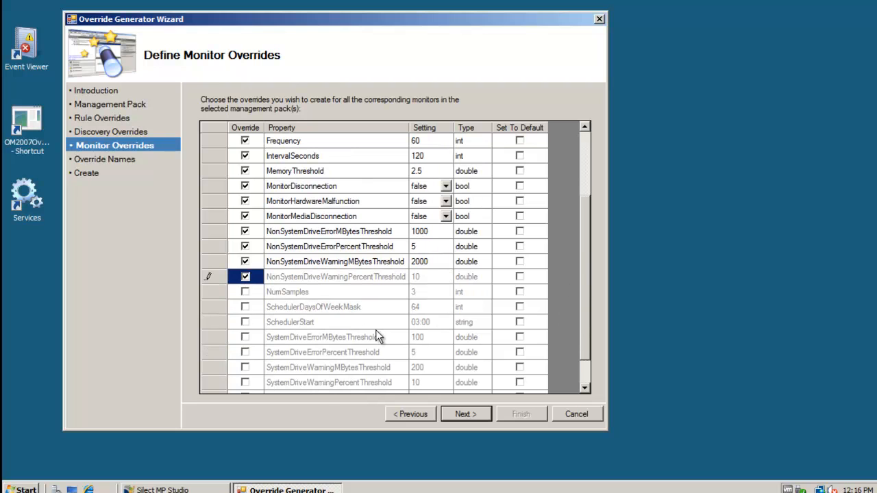
{"action": "left_click", "coordinate": [245, 292]}
{"action": "left_click", "coordinate": [248, 307]}
{"action": "left_click", "coordinate": [249, 326]}
{"action": "left_click", "coordinate": [248, 338]}
{"action": "left_click", "coordinate": [249, 351]}
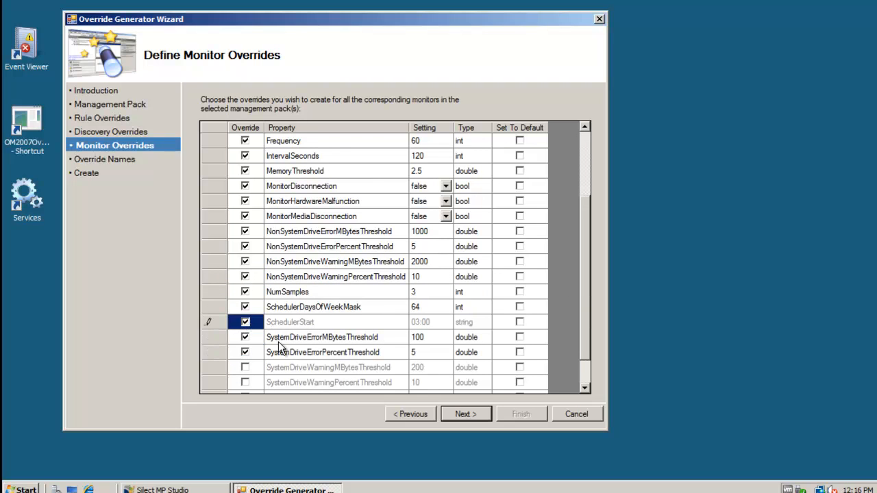
{"action": "left_click", "coordinate": [312, 322]}
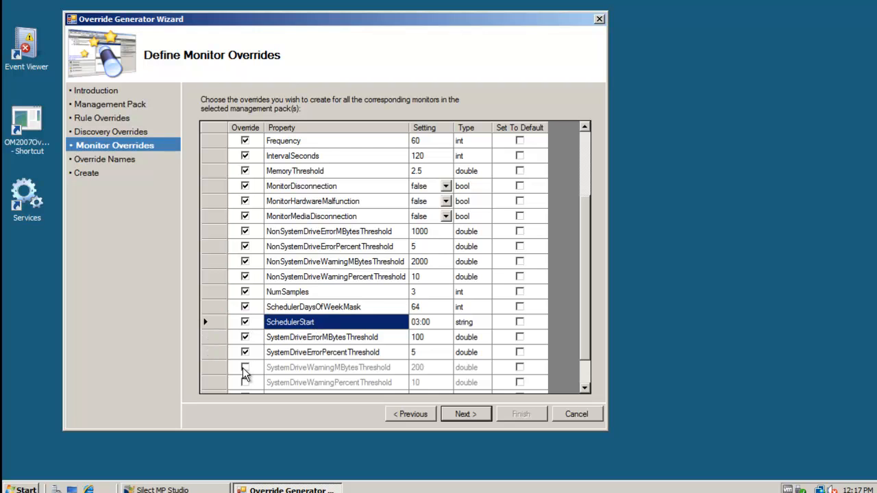
Include monitor overrides for SystemDriveWarningMBytesThreshold, SystemDriveWarningPercentThreshold, Threshold, TimeoutSeconds and UseOSRecommendation
{"action": "left_click", "coordinate": [244, 368]}
{"action": "left_click", "coordinate": [245, 383]}
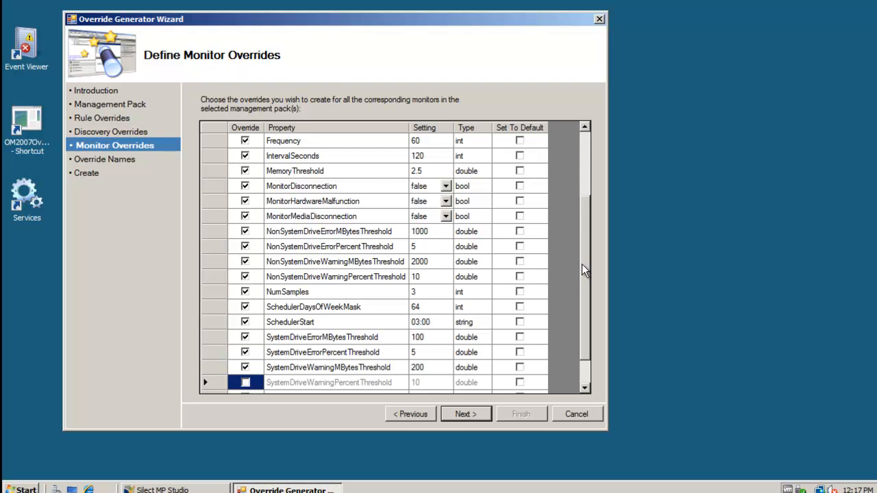
{"action": "scroll", "coordinate": [582, 264], "scroll_direction": "down", "scroll_amount": 1}
{"action": "left_click", "coordinate": [246, 352]}
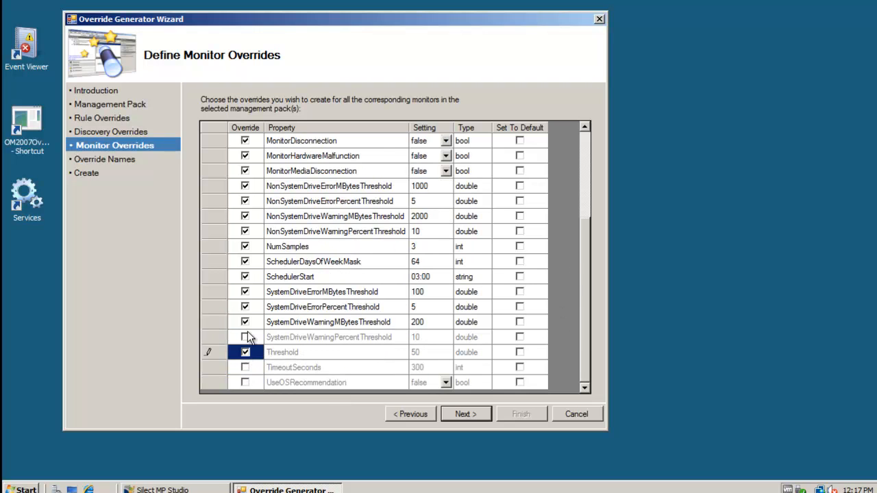
{"action": "left_click", "coordinate": [245, 337]}
{"action": "left_click", "coordinate": [246, 365]}
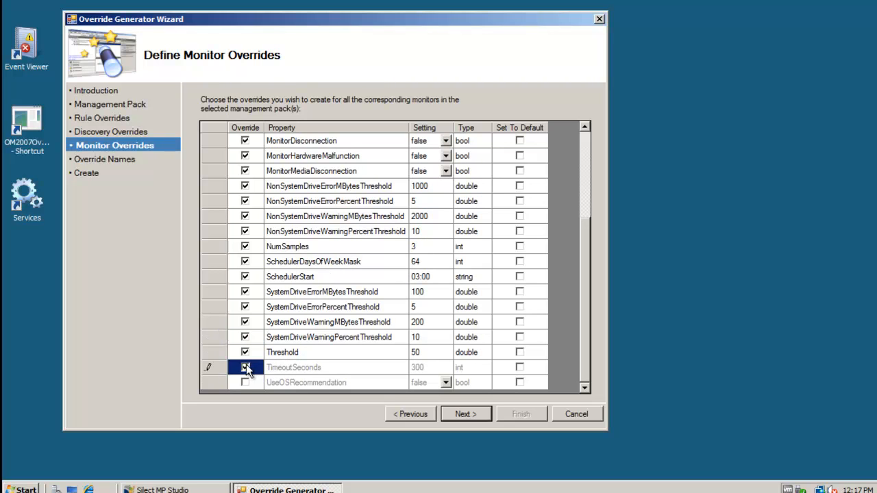
{"action": "left_click", "coordinate": [246, 378]}
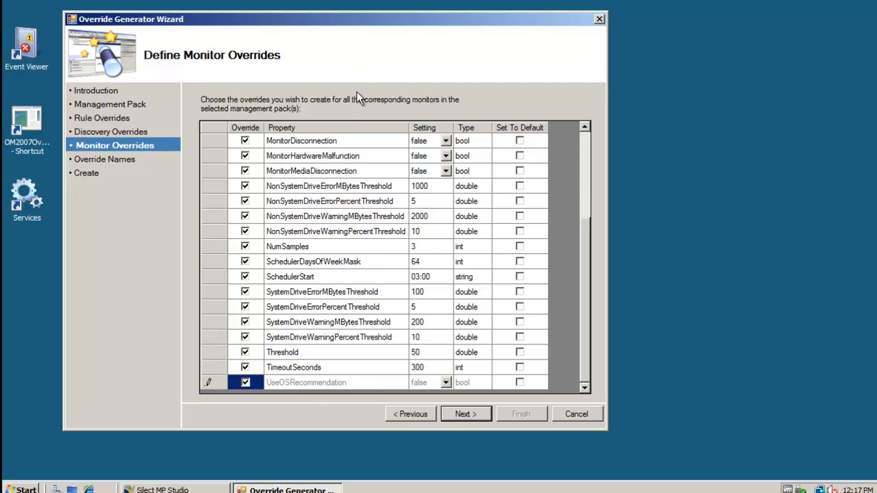
{"action": "left_click", "coordinate": [381, 383]}
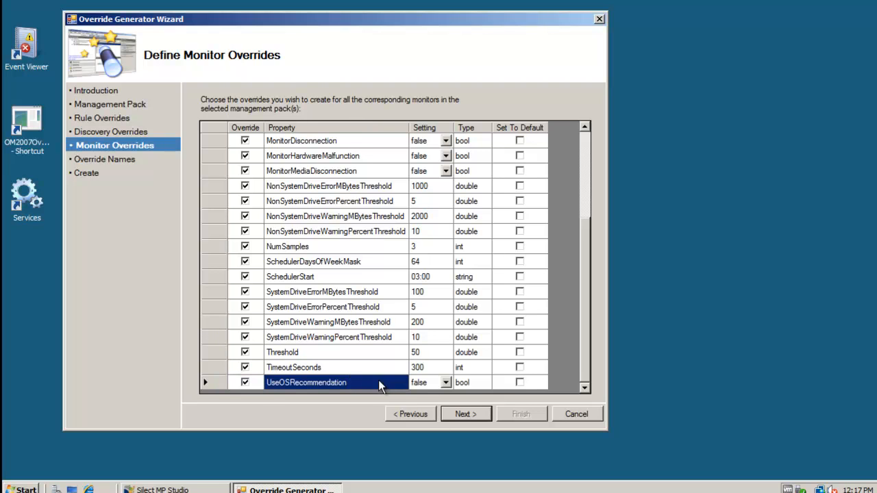
Continue to the override names and choose to build each name by adding text as prefix to the property
{"action": "left_click", "coordinate": [469, 415]}
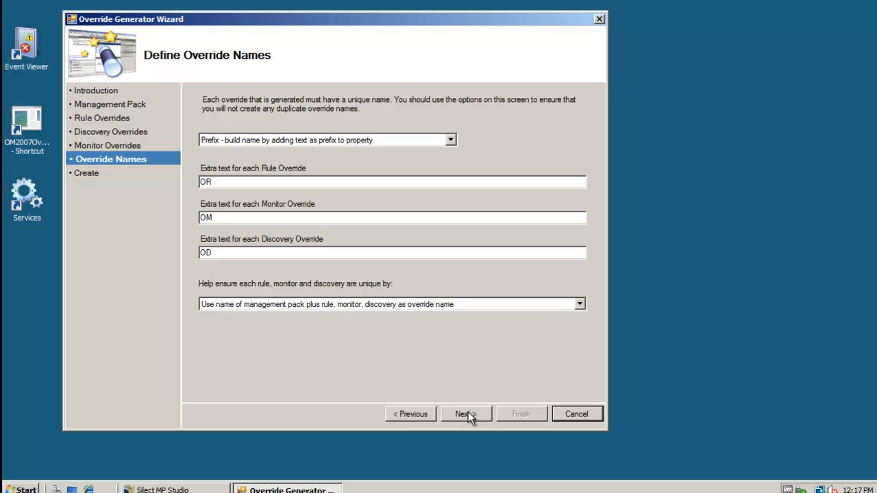
{"action": "left_click", "coordinate": [453, 139]}
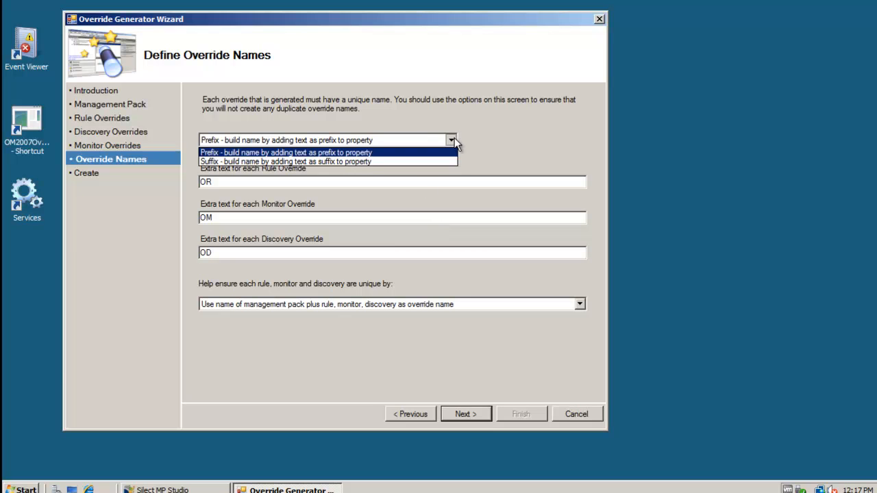
{"action": "left_click", "coordinate": [406, 153]}
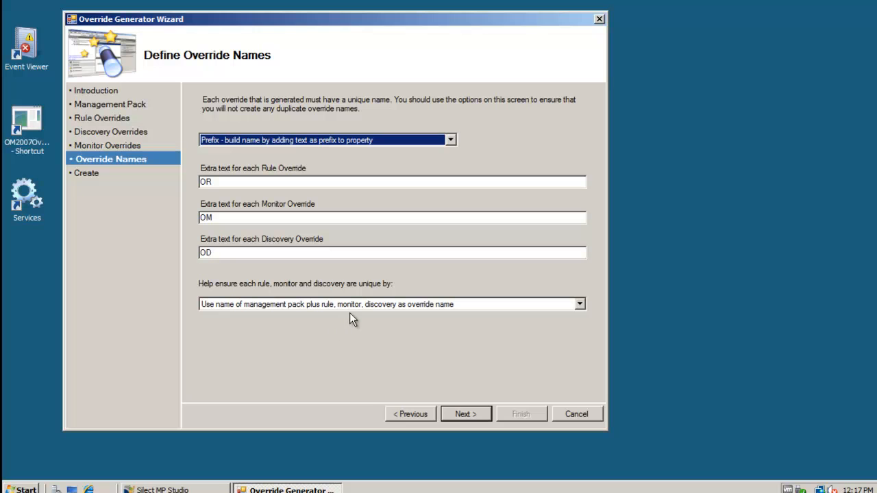
Keep override names unique by using the name of management pack plus rule, monitor, discovery, and continue to the creation page
{"action": "left_click", "coordinate": [580, 303]}
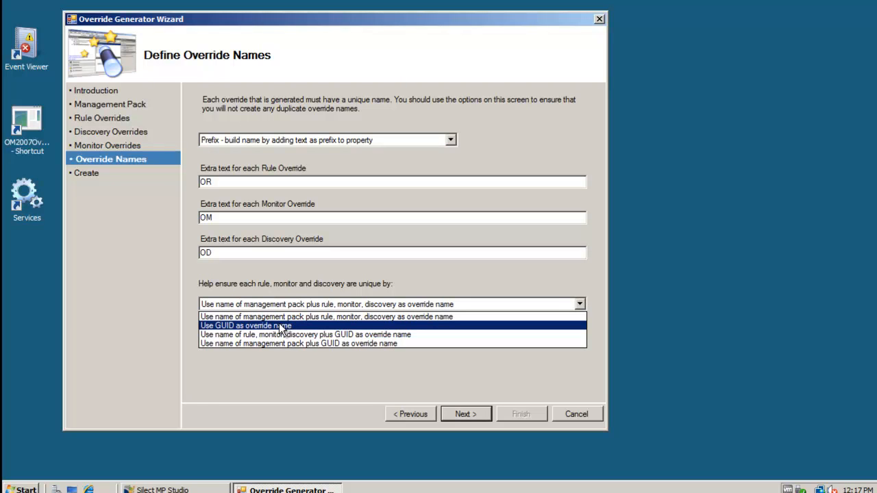
{"action": "left_click", "coordinate": [504, 306]}
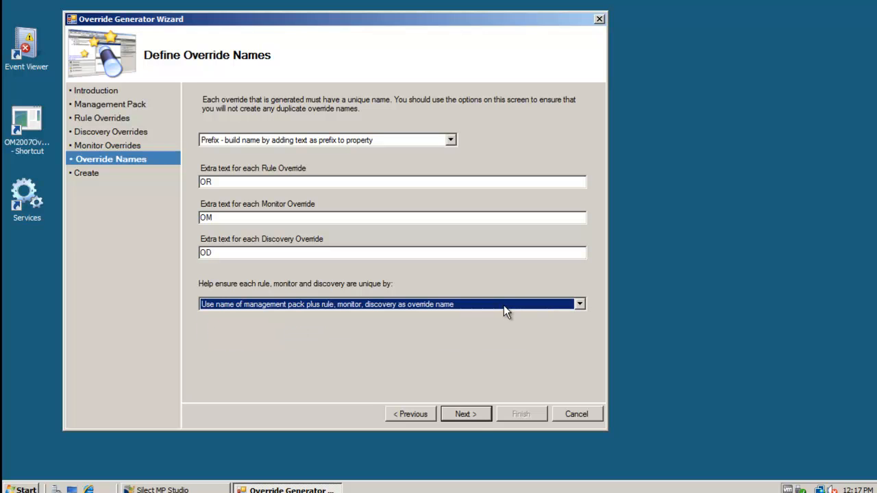
{"action": "left_click", "coordinate": [470, 411]}
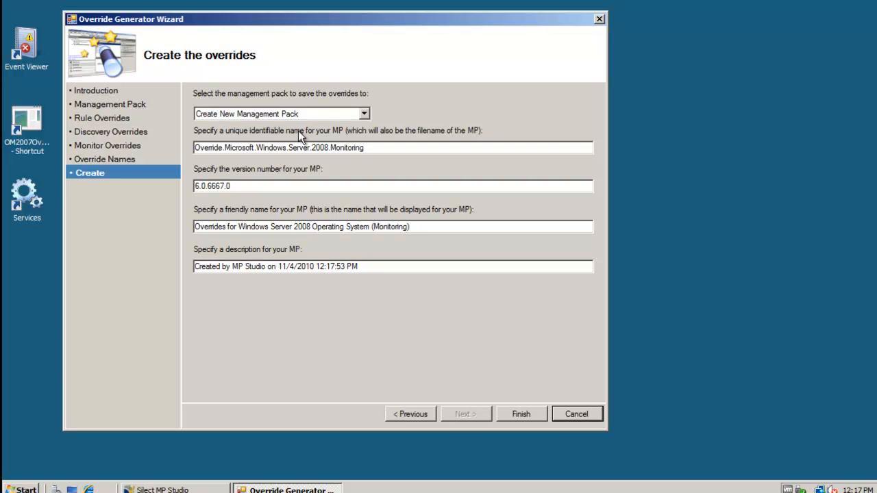
{"action": "left_click", "coordinate": [365, 113]}
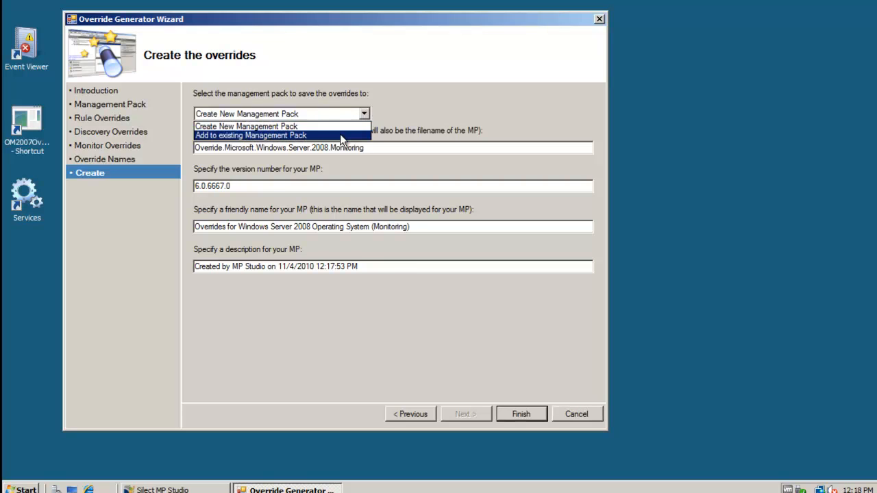
{"action": "left_click", "coordinate": [341, 132]}
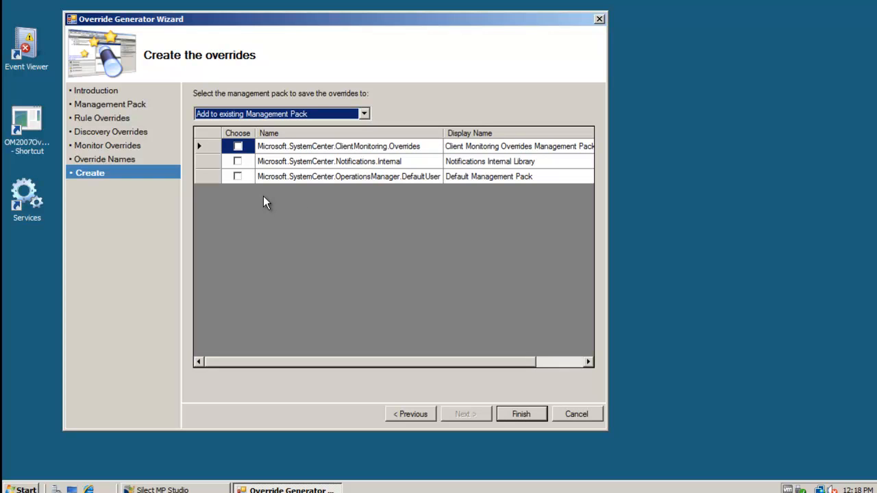
{"action": "left_click", "coordinate": [364, 112]}
{"action": "left_click", "coordinate": [335, 122]}
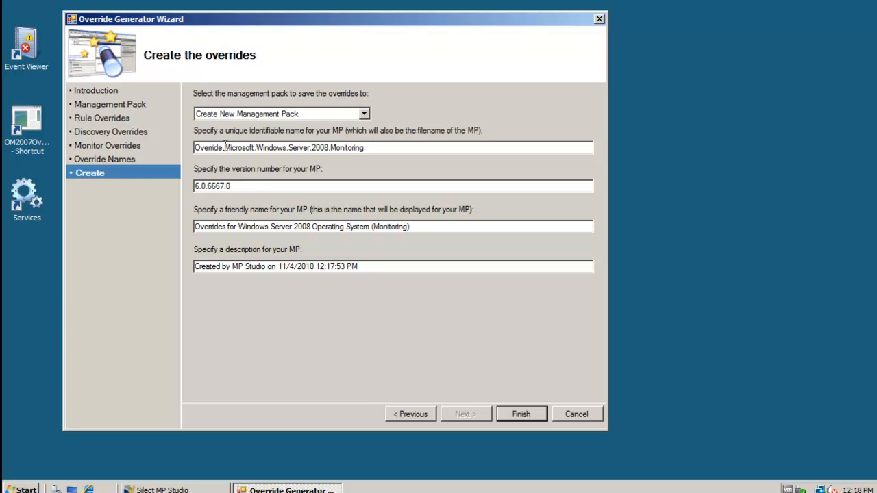
Generate the overrides into the new management pack Override.Microsoft.Windows.Server.2008.Monitoring and close the wizard
{"action": "left_click_drag", "start_coordinate": [225, 147], "coordinate": [187, 148]}
{"action": "left_click", "coordinate": [250, 188]}
{"action": "left_click", "coordinate": [523, 415]}
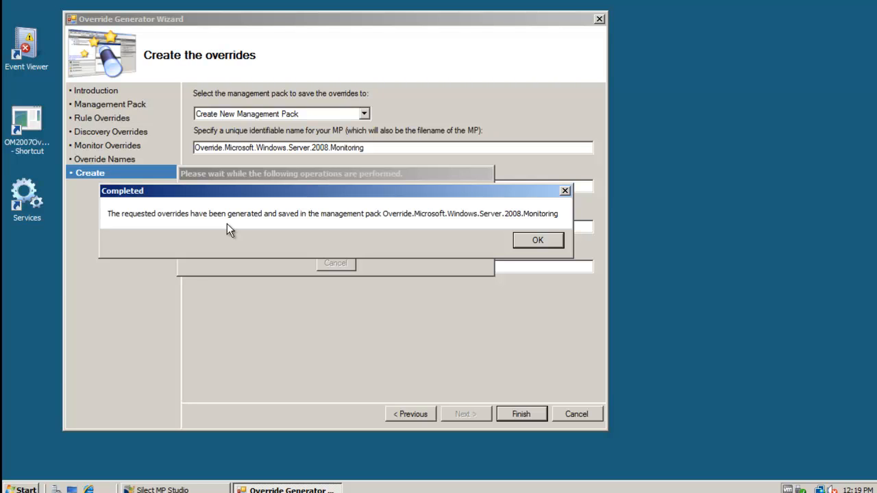
{"action": "left_click", "coordinate": [530, 241]}
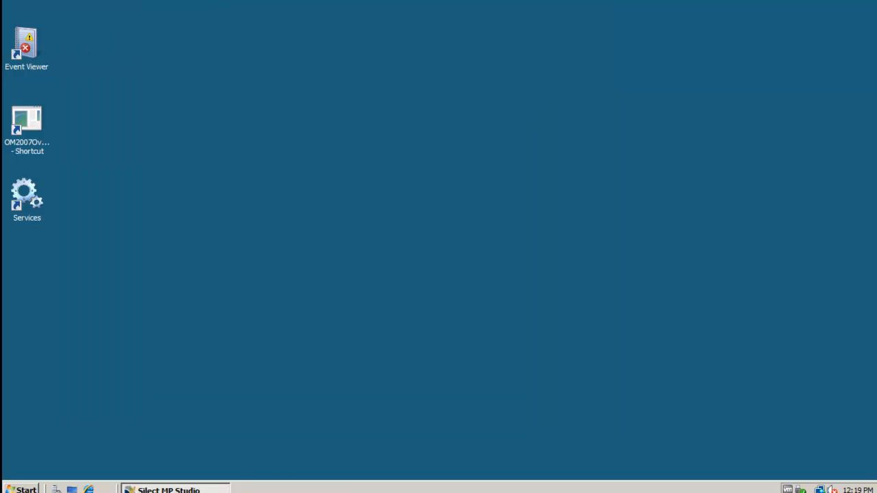
Switch to Silect MP Studio and refresh the management group Lab on Server OM2007
{"action": "left_click", "coordinate": [193, 489]}
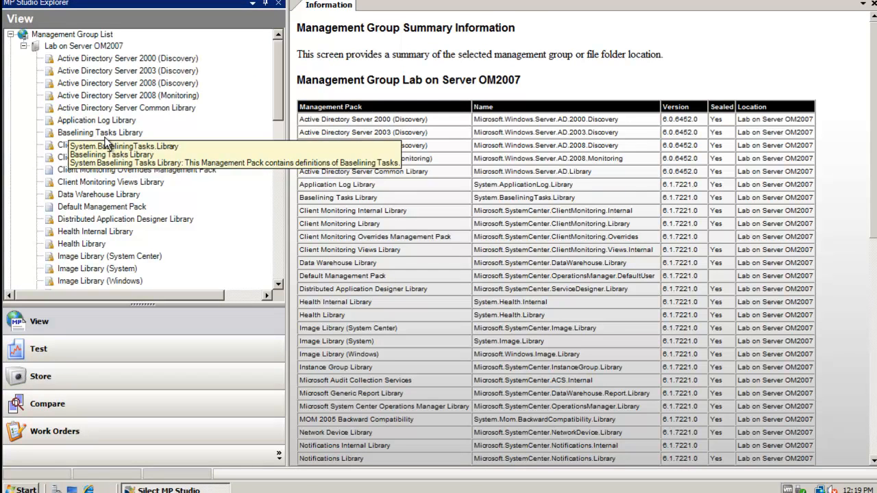
{"action": "right_click", "coordinate": [81, 47]}
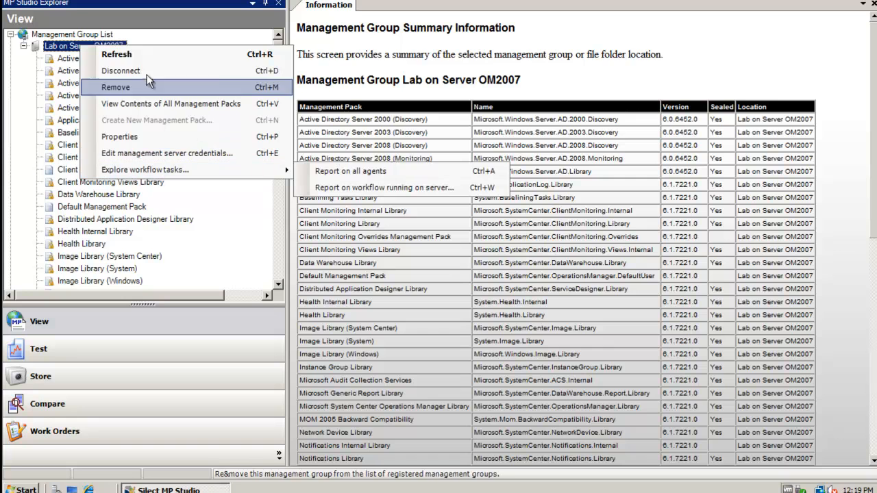
{"action": "left_click", "coordinate": [137, 56]}
Open the Overrides for Windows Server 2008 Operating System (Monitoring) management pack and check the version in its summary
{"action": "left_click_drag", "start_coordinate": [278, 72], "coordinate": [273, 168]}
{"action": "left_click", "coordinate": [92, 122]}
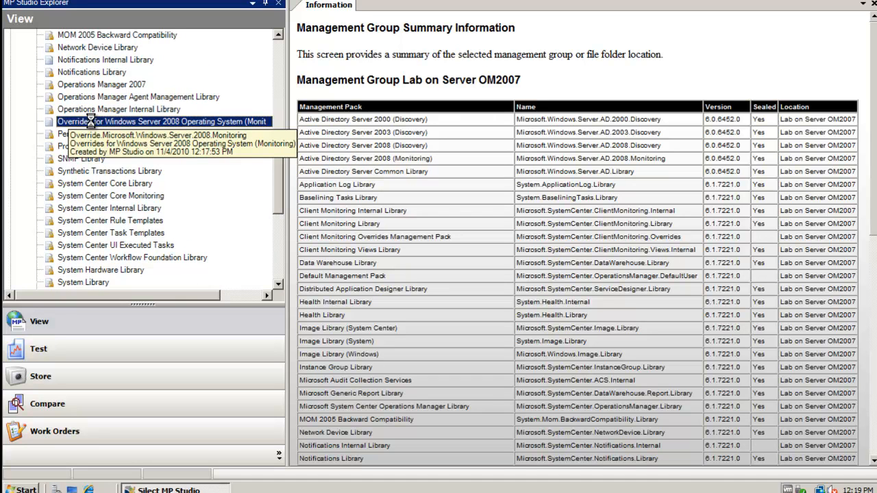
{"action": "double_click", "coordinate": [90, 122]}
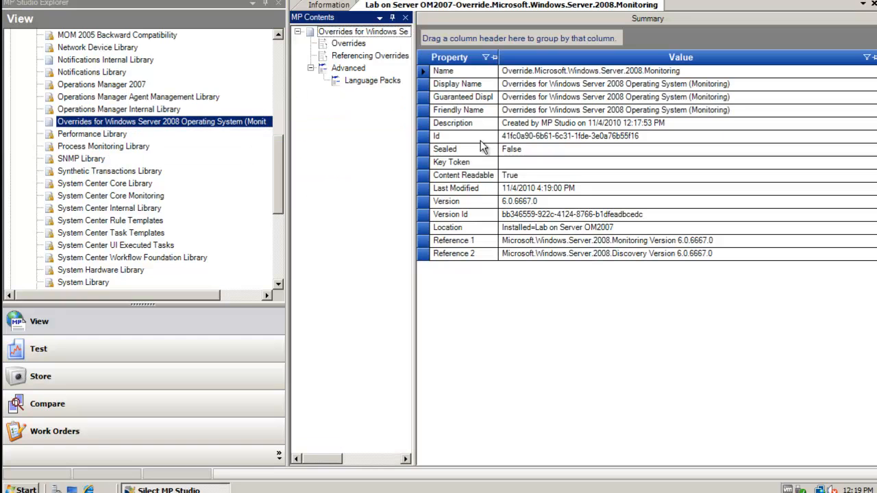
{"action": "left_click", "coordinate": [463, 204]}
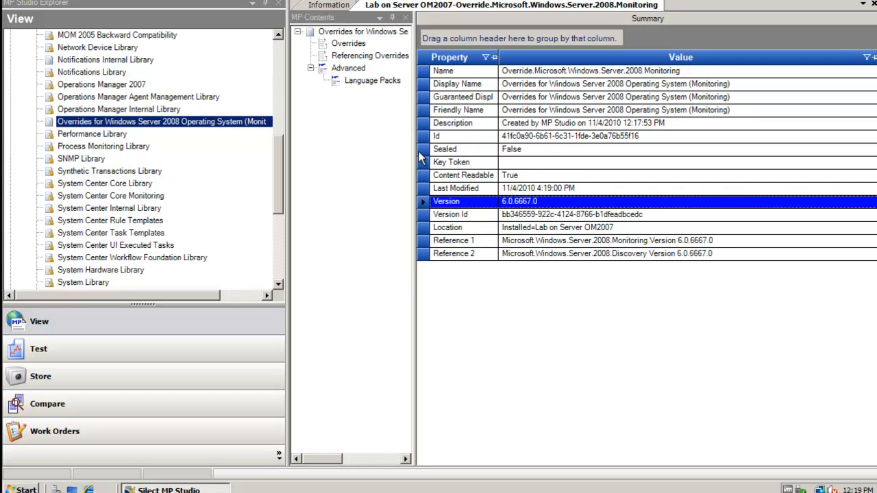
List the pack's overrides grouped by MP Element Type and expand the MonitoringRuleConfigurationOverride group
{"action": "left_click", "coordinate": [349, 43]}
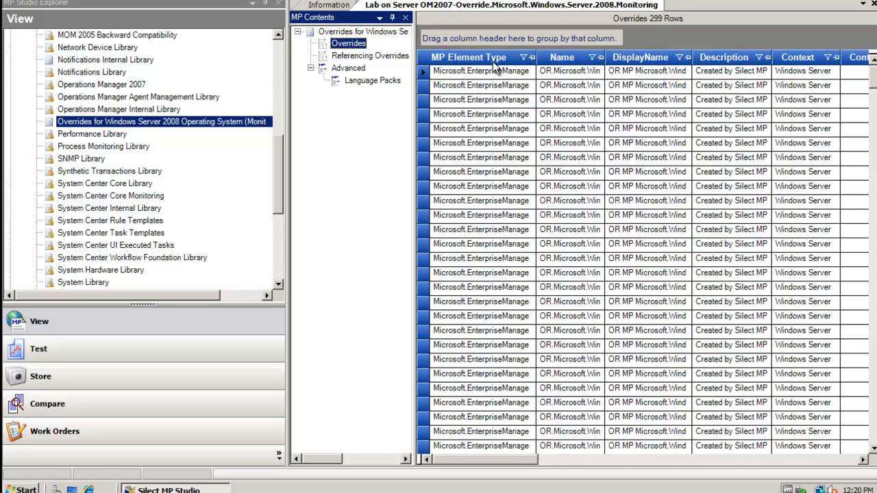
{"action": "left_click_drag", "start_coordinate": [480, 61], "coordinate": [484, 37]}
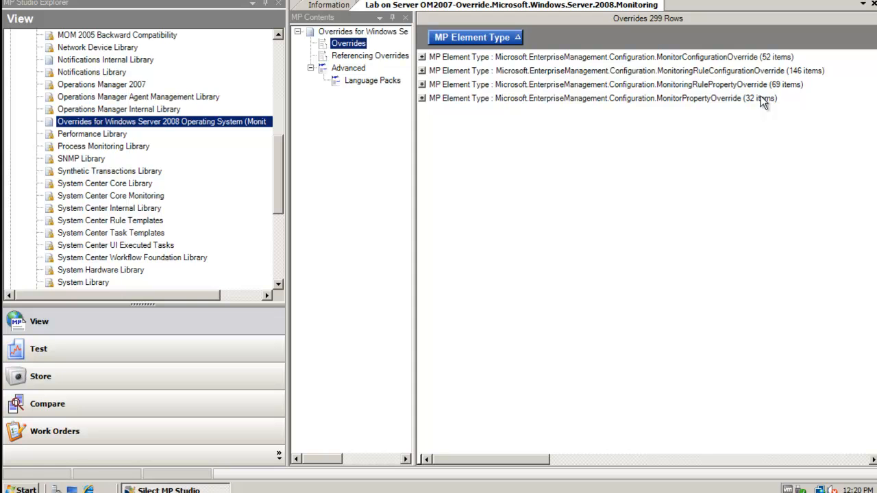
{"action": "left_click", "coordinate": [422, 71]}
{"action": "right_click", "coordinate": [492, 142]}
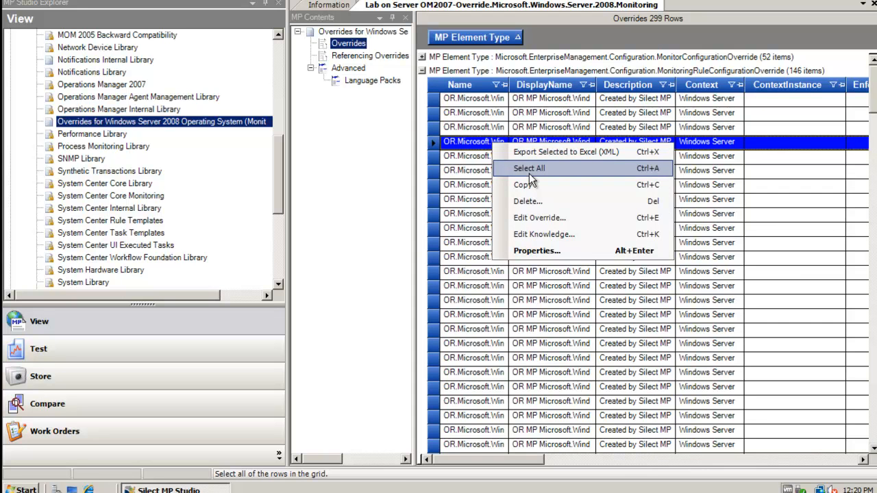
{"action": "left_click", "coordinate": [560, 218]}
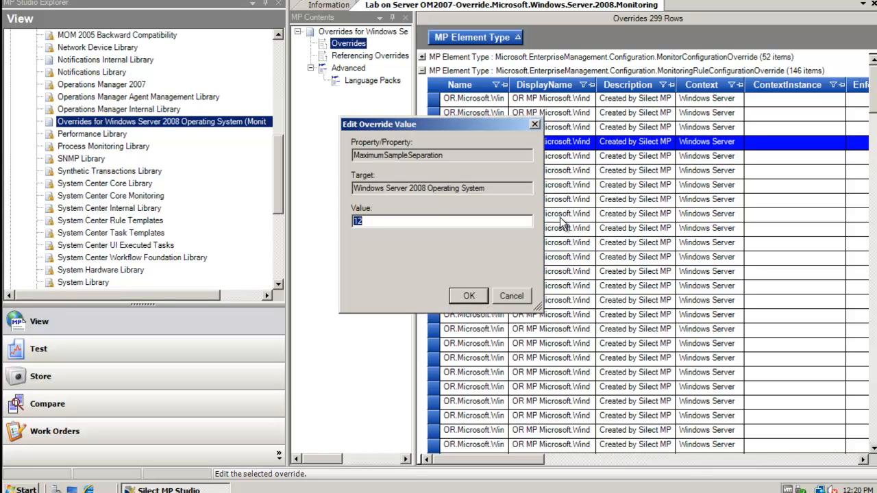
{"action": "left_click", "coordinate": [511, 297]}
{"action": "right_click", "coordinate": [159, 121]}
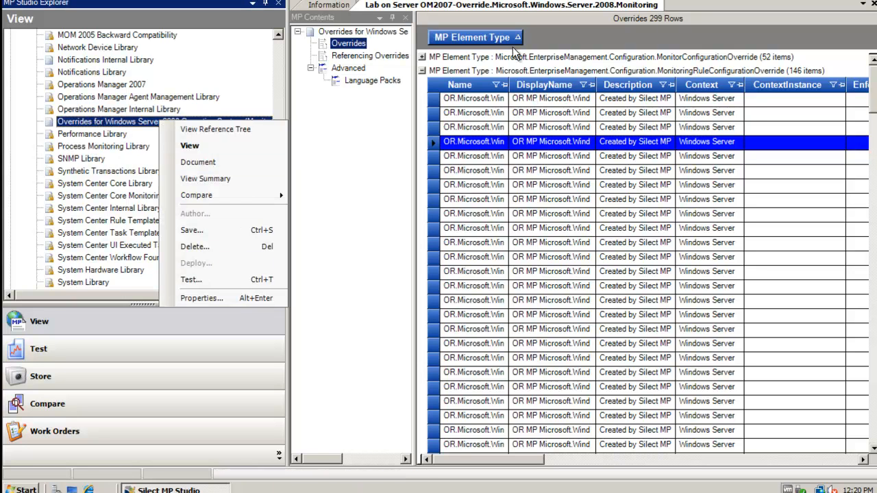
Export all override rows to an XML file named Overrides for Windows Server 2008 Operating System (Monitoring) - Overrides 299 Rows
{"action": "left_click", "coordinate": [505, 1]}
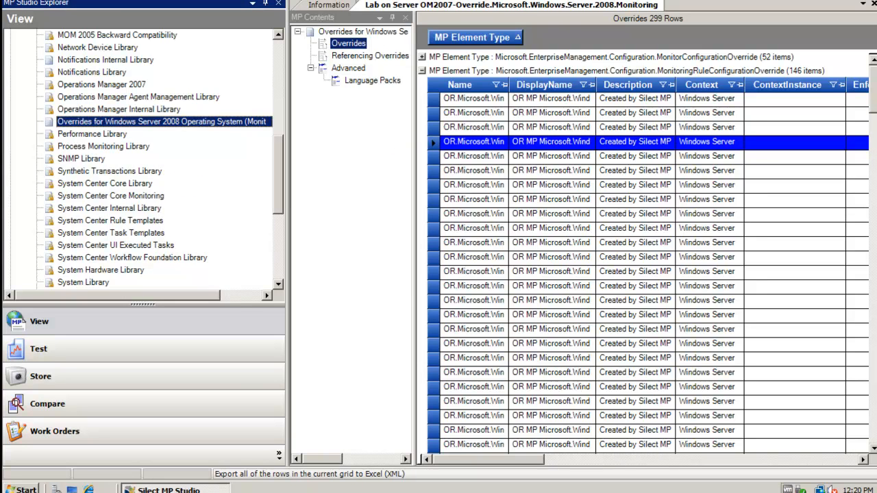
{"action": "left_click", "coordinate": [323, 275]}
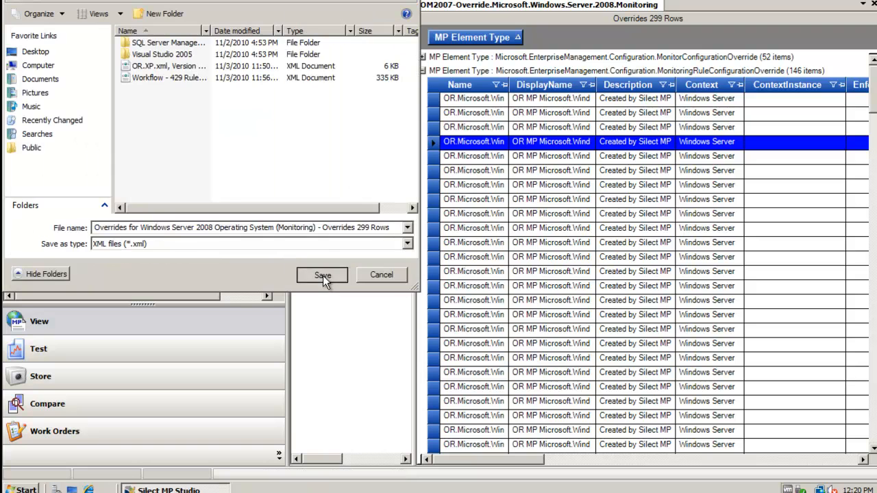